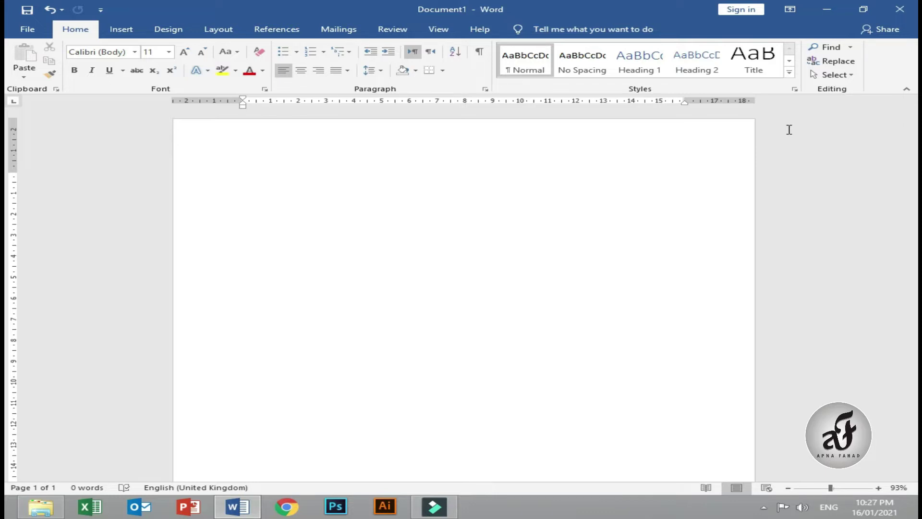
# Show the Insert tab's Pages options: Cover Page, Blank Page and Page Break.
pyautogui.click(123, 31)
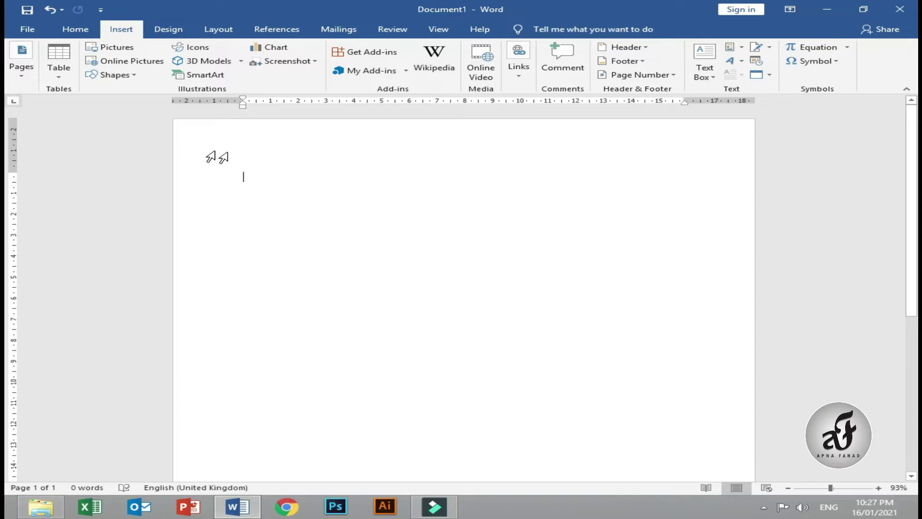
pyautogui.click(21, 77)
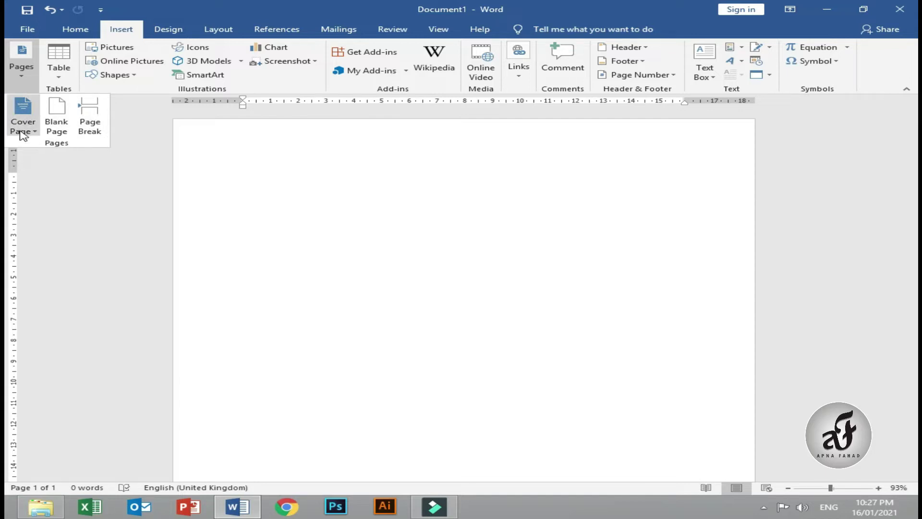
# Open the Cover Page gallery and scroll through its built-in designs.
pyautogui.click(21, 133)
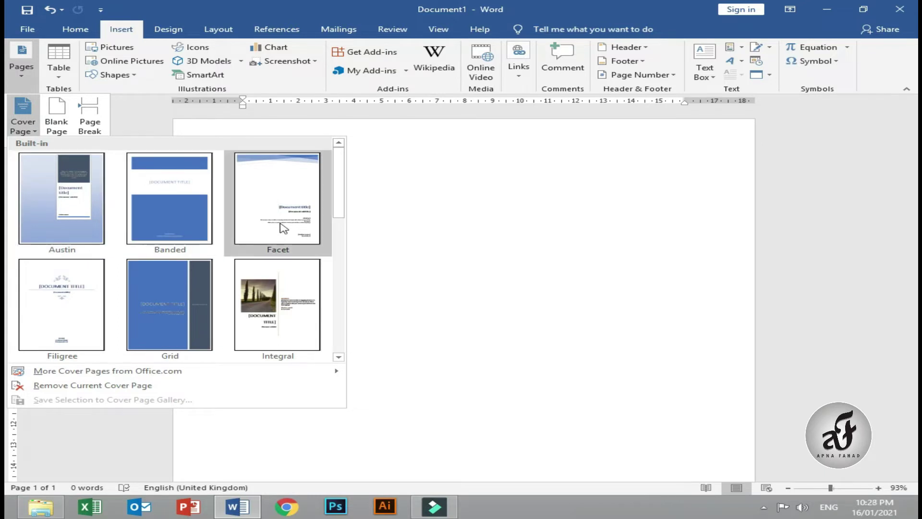
pyautogui.moveTo(341, 208)
pyautogui.mouseDown()
pyautogui.moveTo(352, 301)
pyautogui.moveTo(350, 206)
pyautogui.mouseUp()
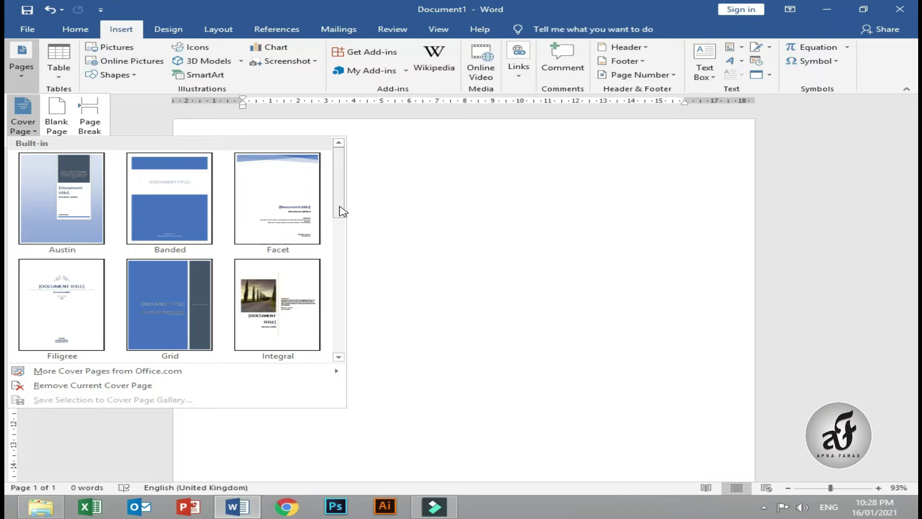
pyautogui.moveTo(339, 207)
pyautogui.mouseDown()
pyautogui.moveTo(336, 305)
pyautogui.moveTo(340, 210)
pyautogui.mouseUp()
# Insert the Banded cover page and replace its [DOCUMENT TITLE] placeholder with ABOUT ME.
pyautogui.click(187, 226)
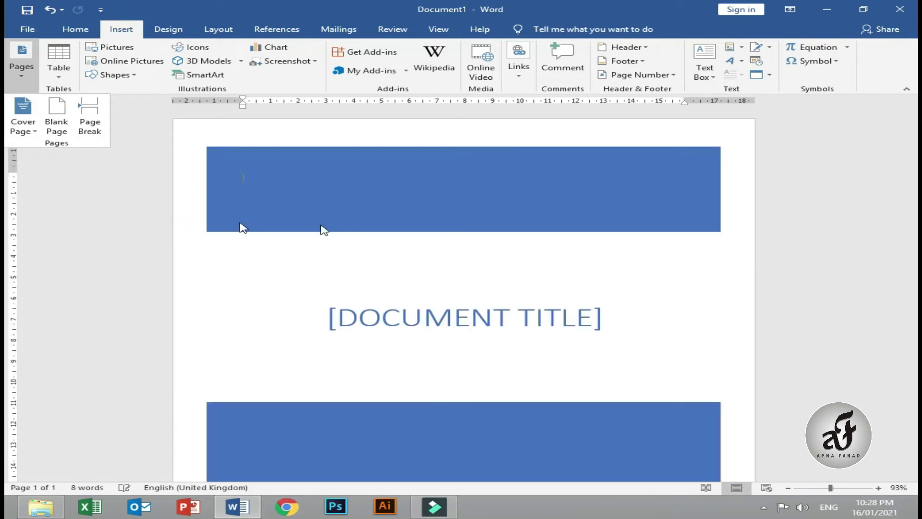
pyautogui.moveTo(911, 188)
pyautogui.mouseDown()
pyautogui.moveTo(915, 317)
pyautogui.moveTo(915, 160)
pyautogui.mouseUp()
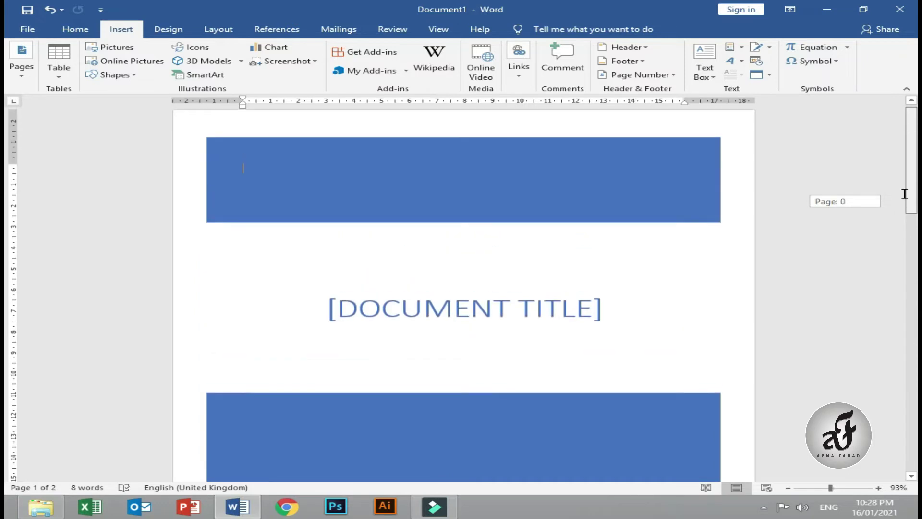
pyautogui.click(547, 310)
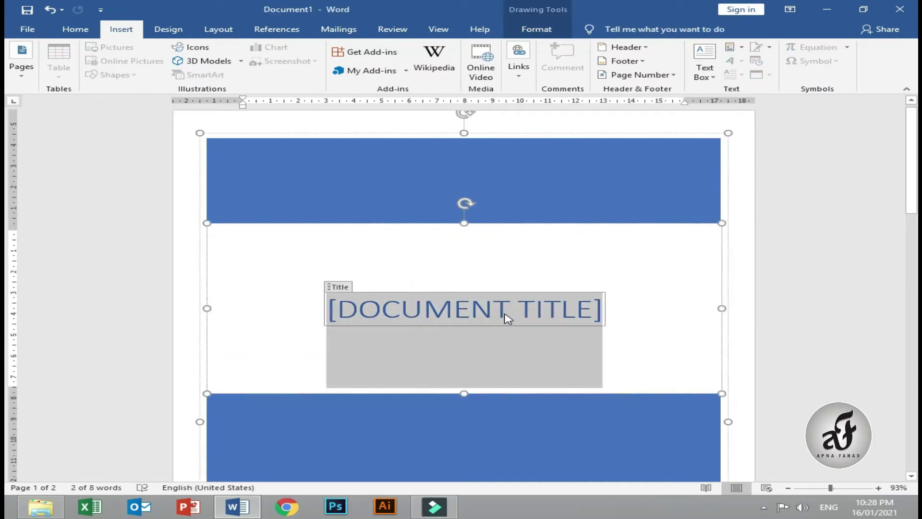
pyautogui.press('BackSpace')
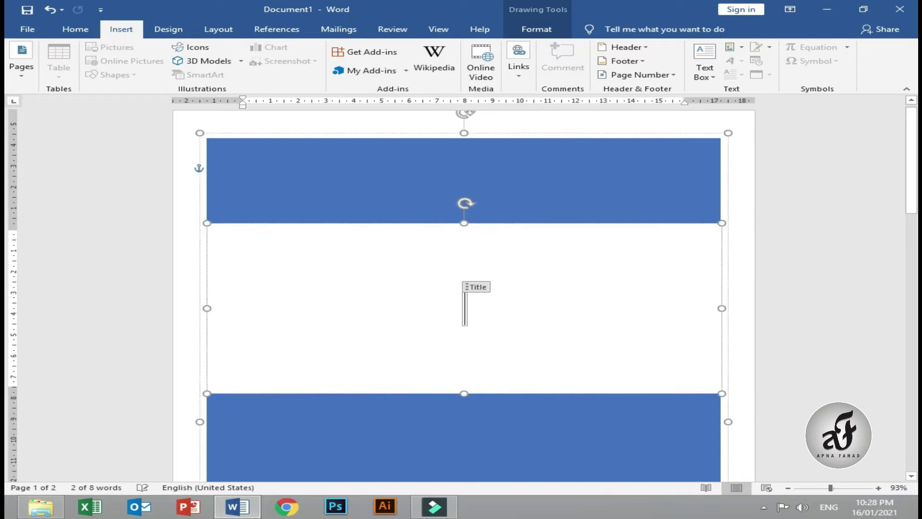
pyautogui.write('ABOUT ')
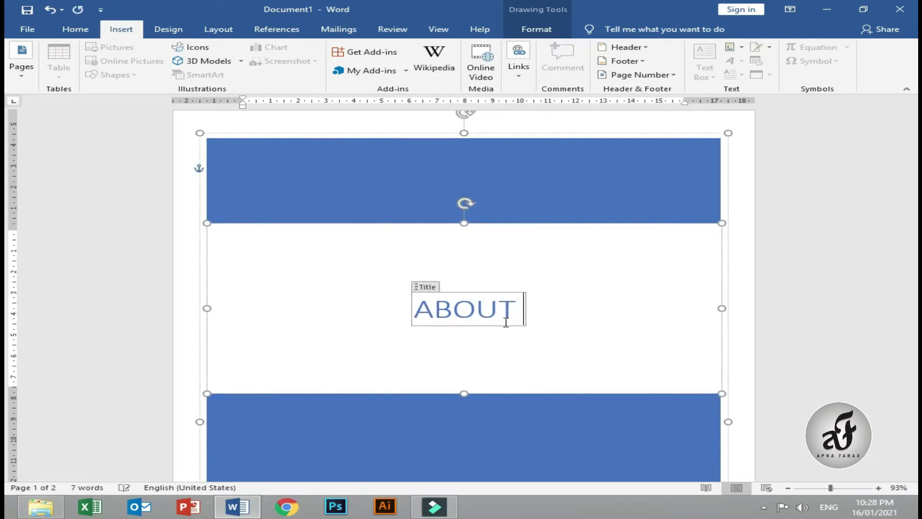
pyautogui.write('MEE')
pyautogui.press('BackSpace')
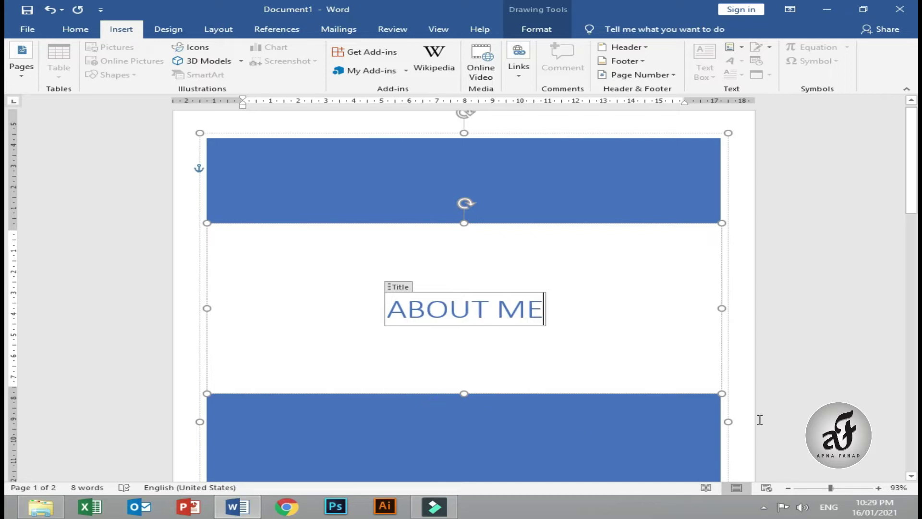
# Select the cover's author, [COMPANY NAME] and [Company address] fields in turn.
pyautogui.moveTo(911, 161)
pyautogui.mouseDown()
pyautogui.moveTo(7, 273)
pyautogui.moveTo(866, 267)
pyautogui.mouseUp()
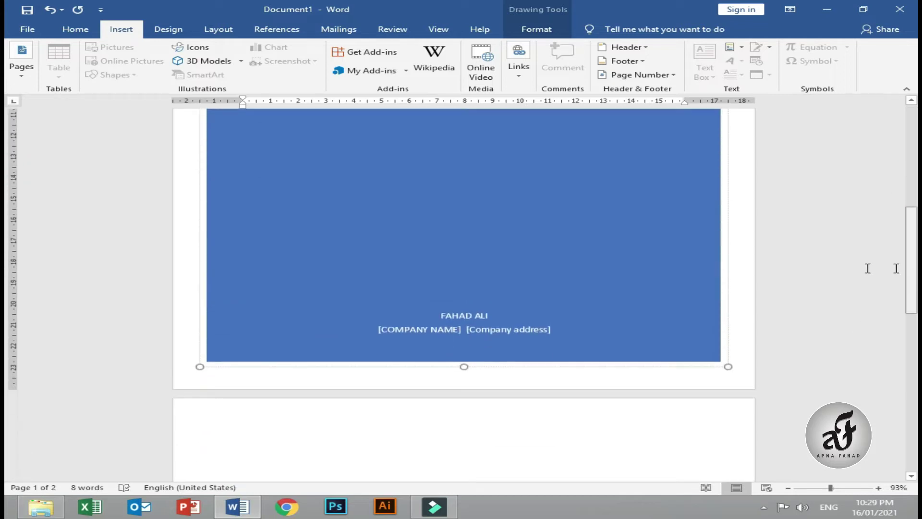
pyautogui.click(458, 314)
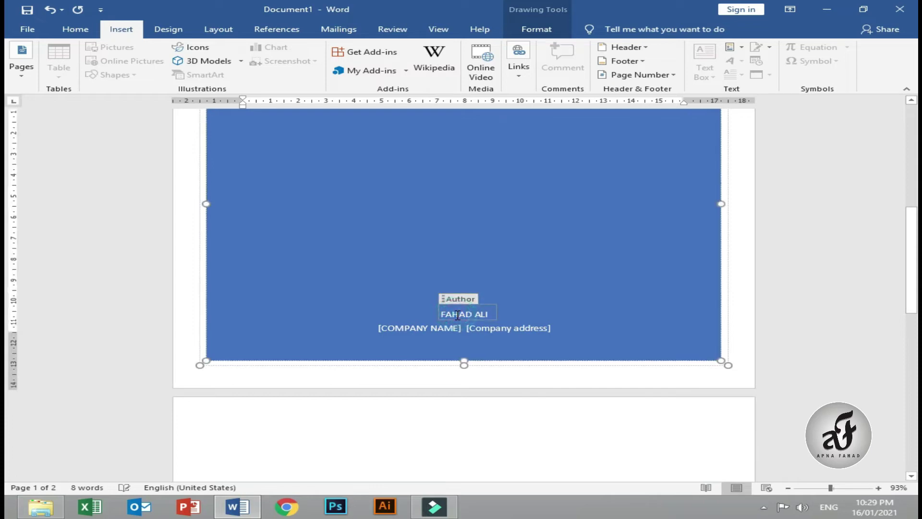
pyautogui.click(437, 332)
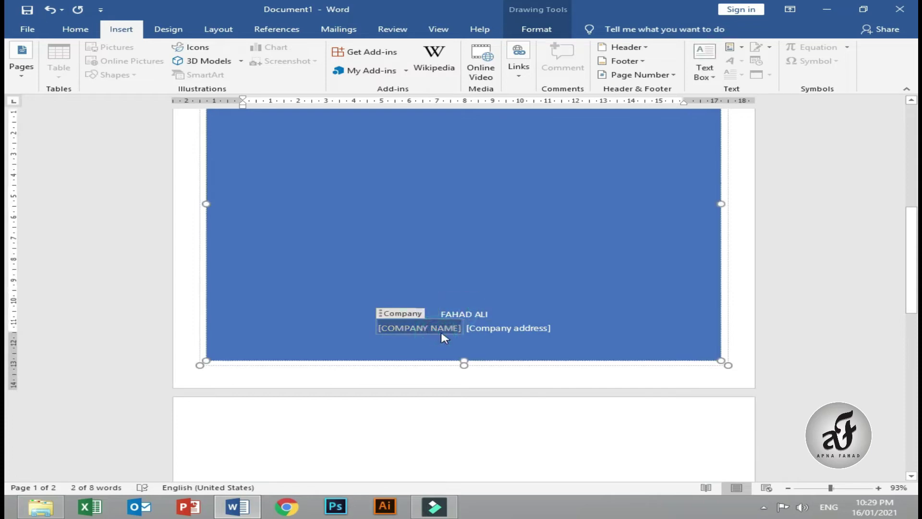
pyautogui.click(500, 330)
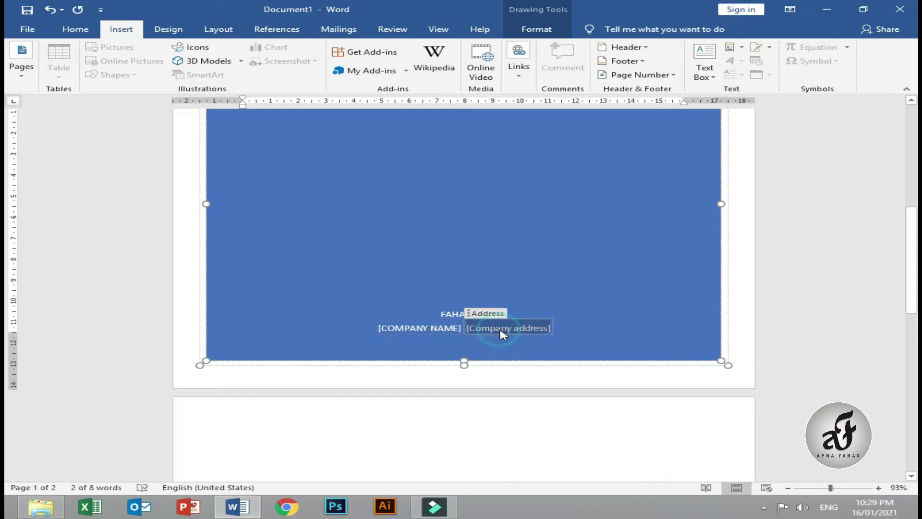
pyautogui.moveTo(911, 267); pyautogui.dragTo(912, 167)
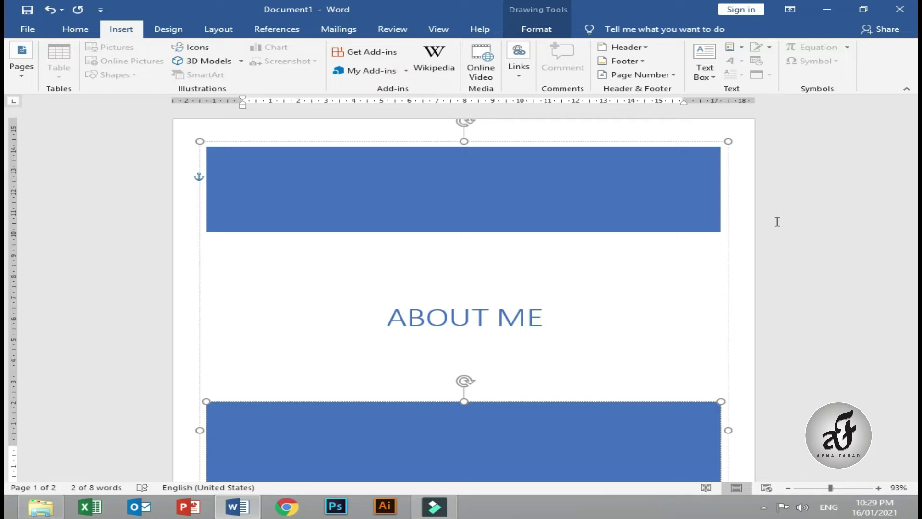
# Replace the Banded cover with the Filigree design, keeping the ABOUT ME title.
pyautogui.click(21, 62)
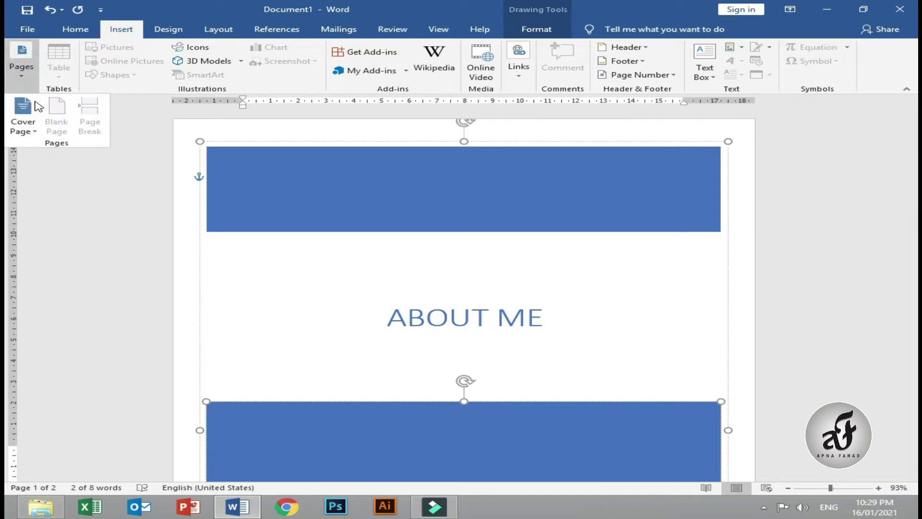
pyautogui.click(33, 127)
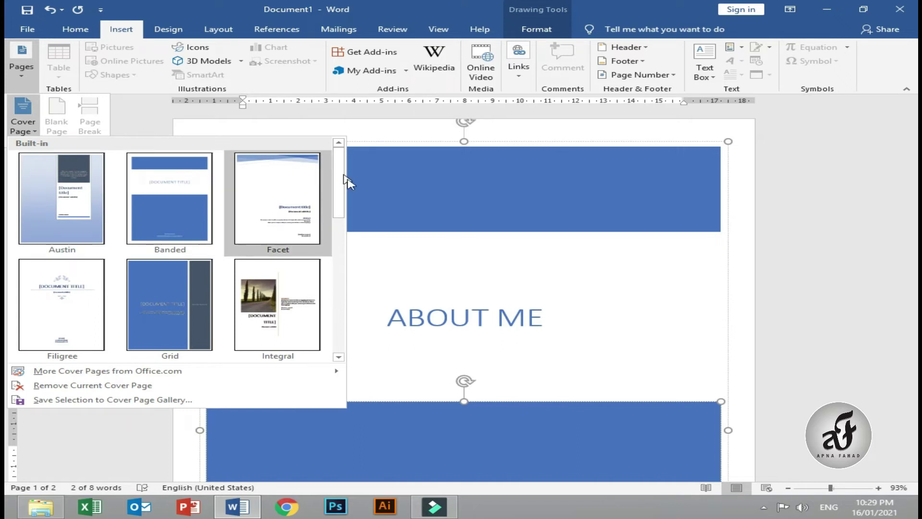
pyautogui.click(72, 305)
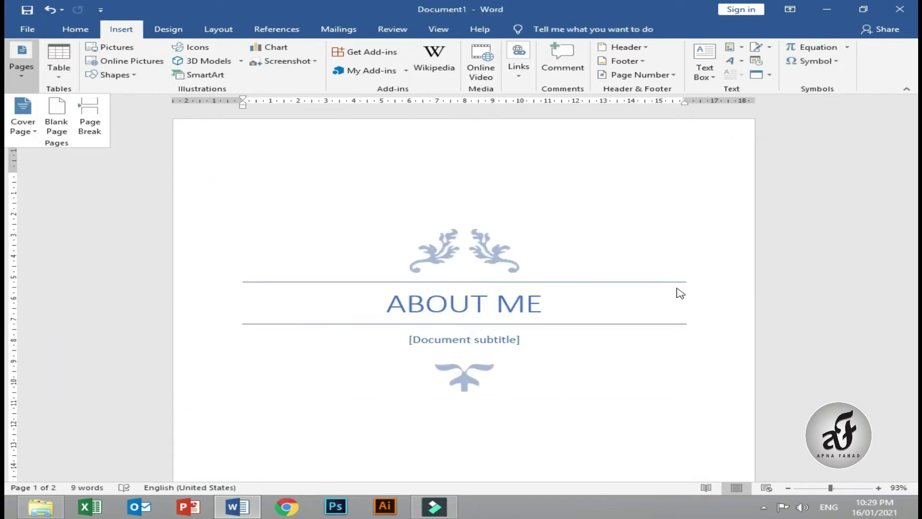
pyautogui.moveTo(911, 199); pyautogui.dragTo(911, 299)
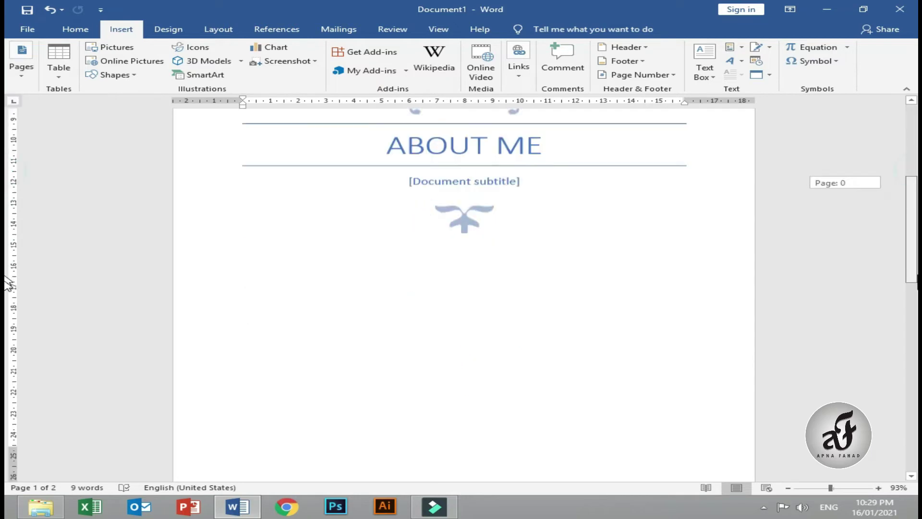
pyautogui.moveTo(6, 299); pyautogui.dragTo(7, 212)
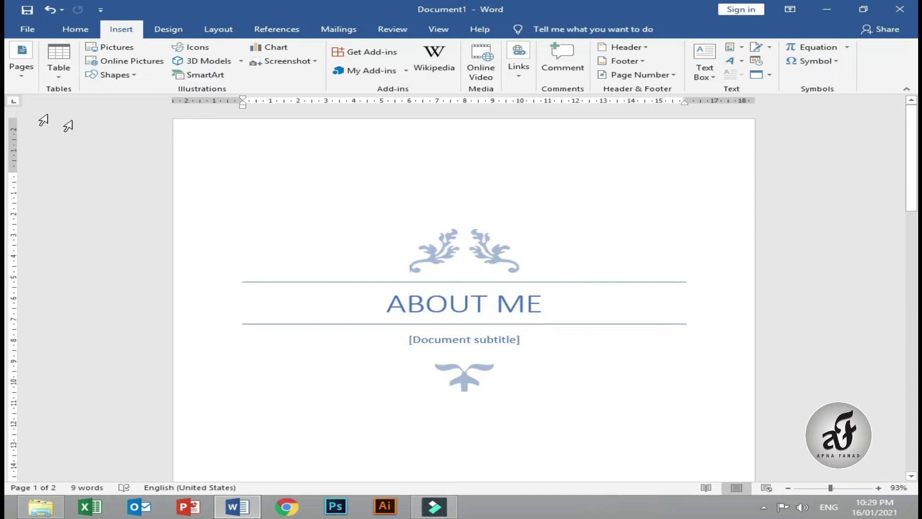
# Select all with Ctrl+A and delete the Filigree cover page, leaving an empty document.
pyautogui.click(31, 85)
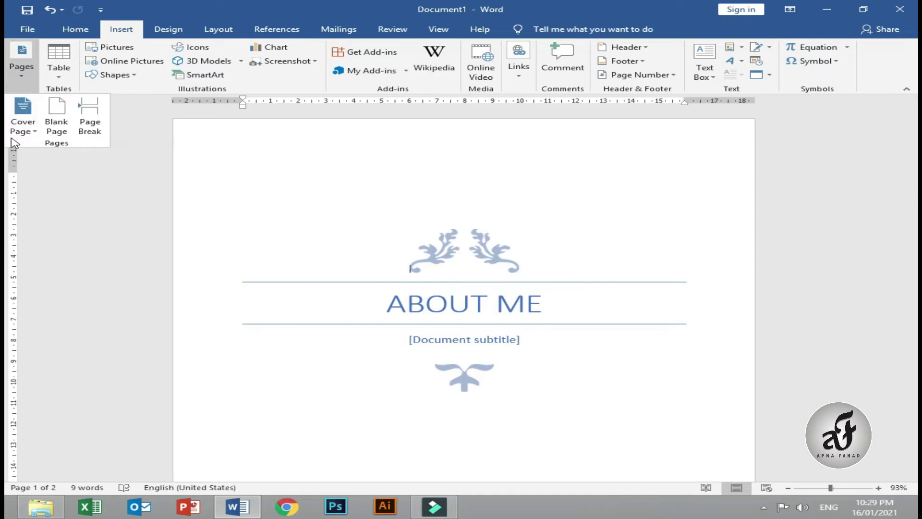
pyautogui.click(27, 132)
pyautogui.click(683, 263)
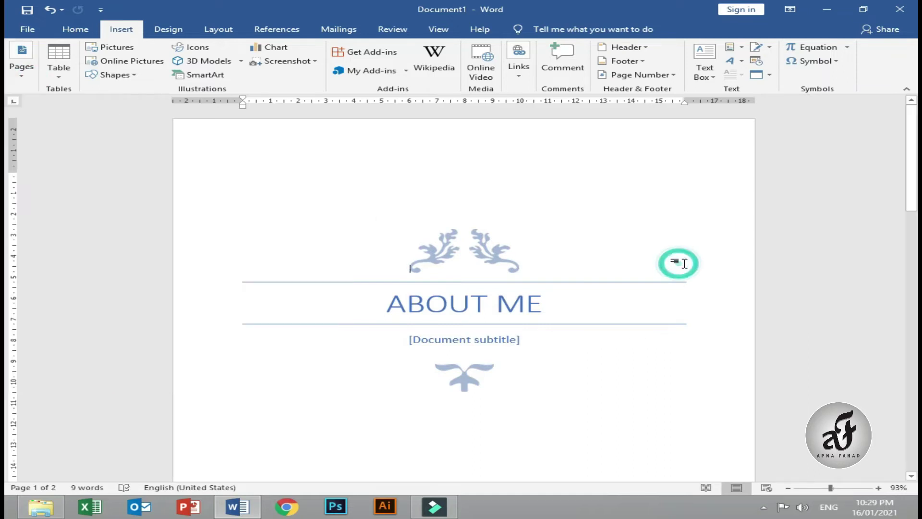
pyautogui.hotkey('ctrl', 'a')
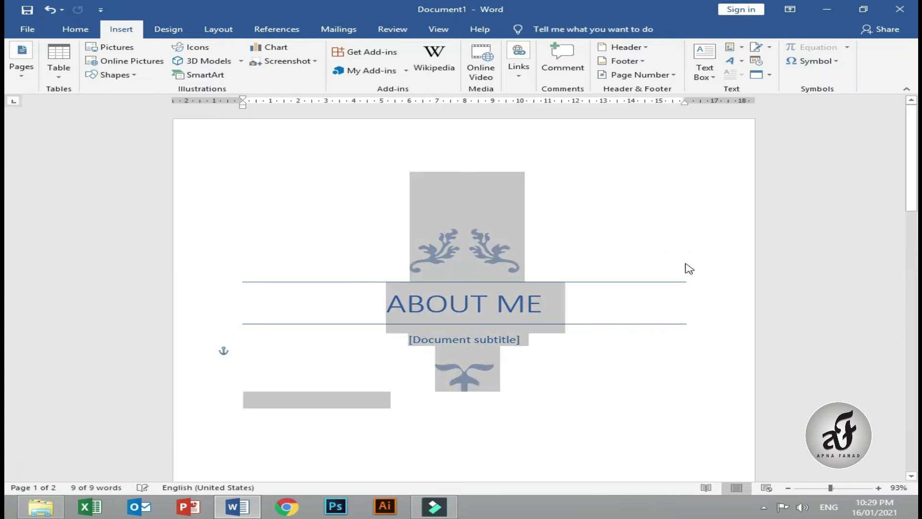
pyautogui.press('Delete')
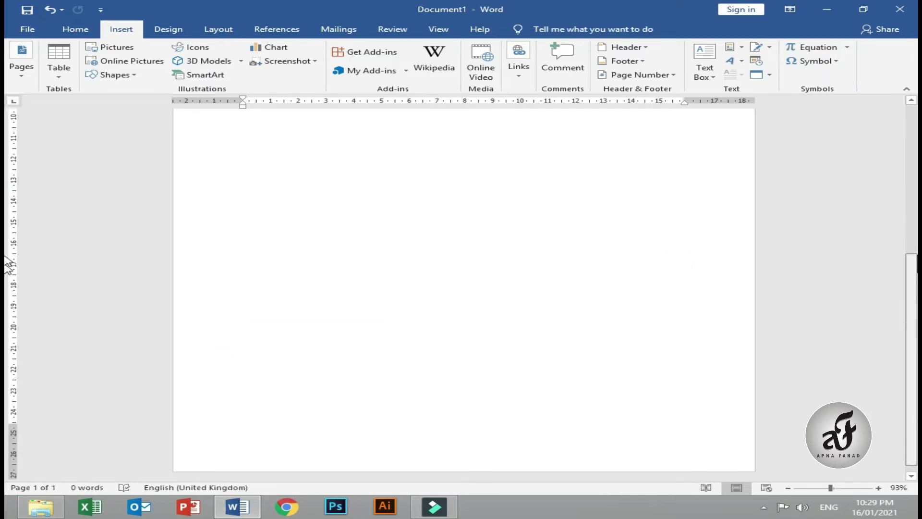
pyautogui.scroll(5, 9, 185)
pyautogui.scroll(1, 8, 185)
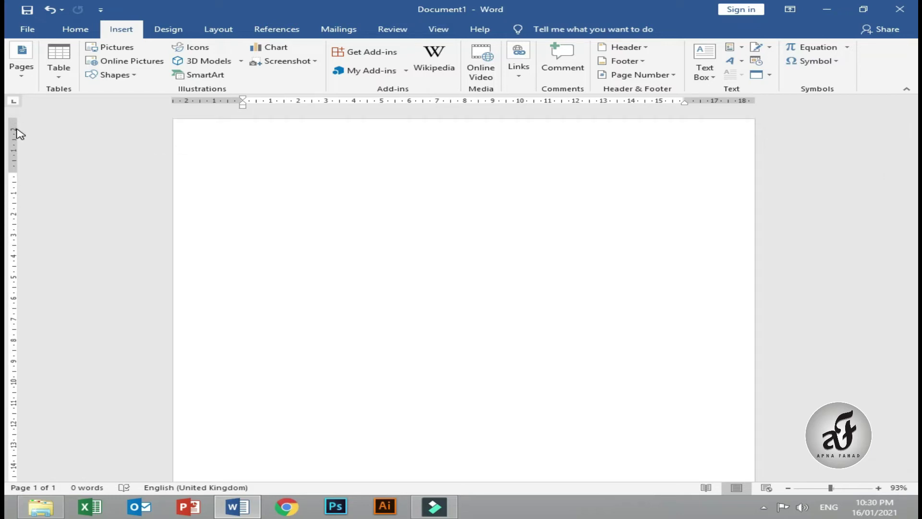
# Insert a blank page into the empty document.
pyautogui.click(21, 82)
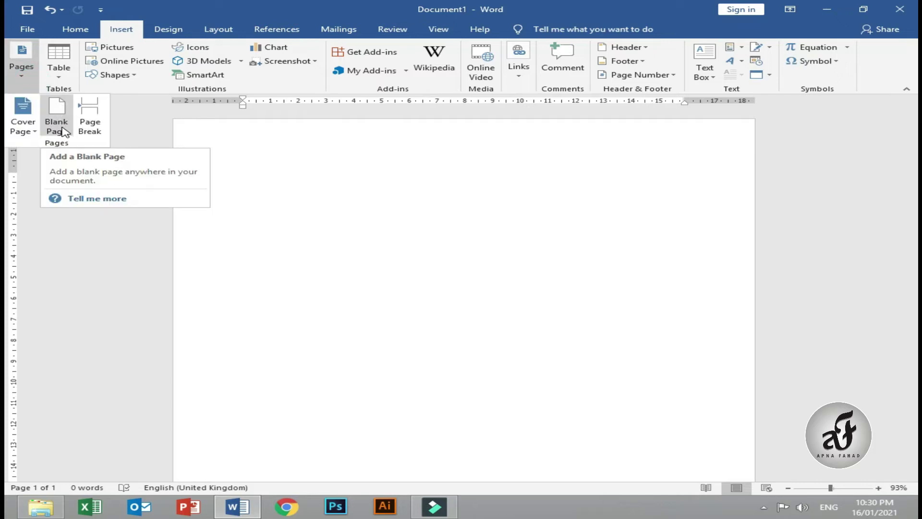
pyautogui.click(282, 189)
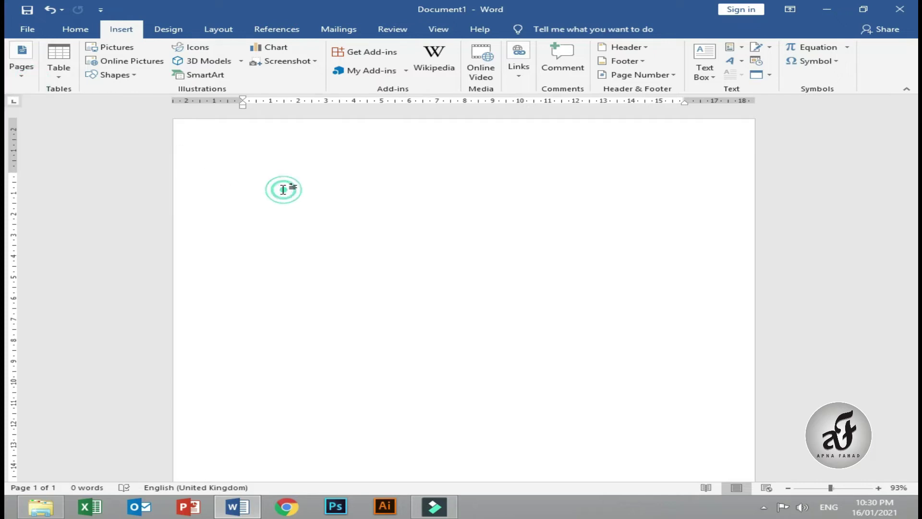
pyautogui.click(19, 76)
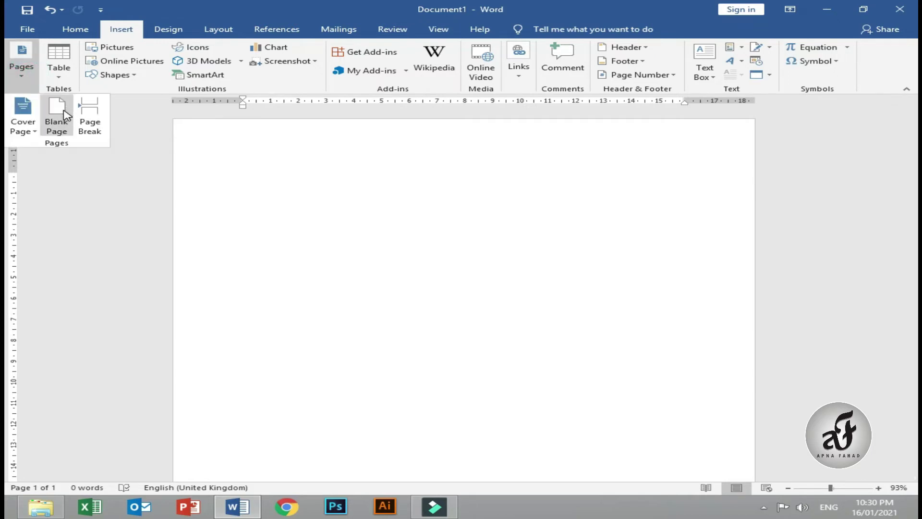
pyautogui.click(65, 115)
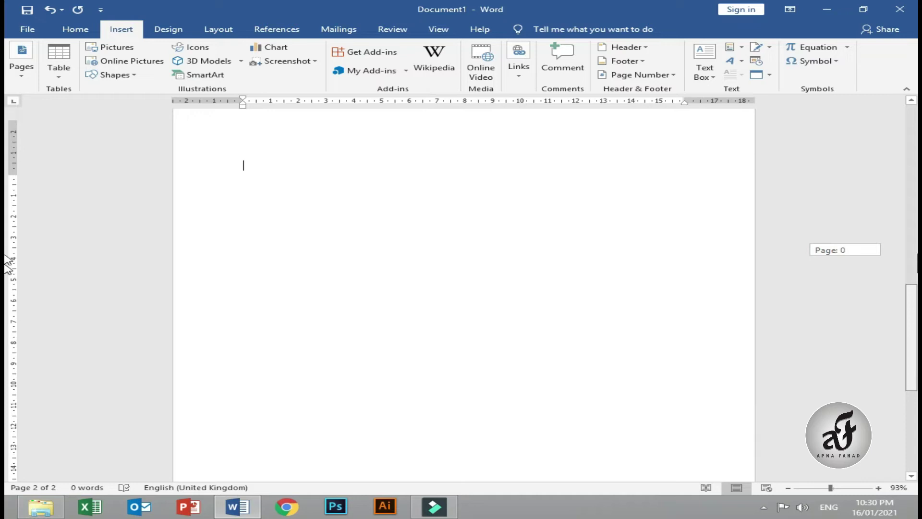
pyautogui.moveTo(914, 330); pyautogui.dragTo(914, 302)
pyautogui.click(269, 284)
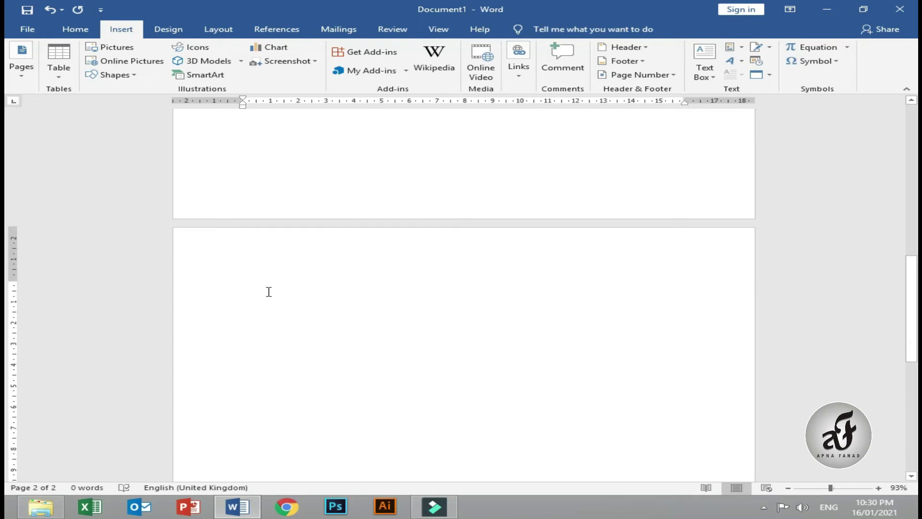
# Undo the blank page insertion with Ctrl+Z, then redo it with Ctrl+Y.
pyautogui.hotkey('ctrl', 'z')
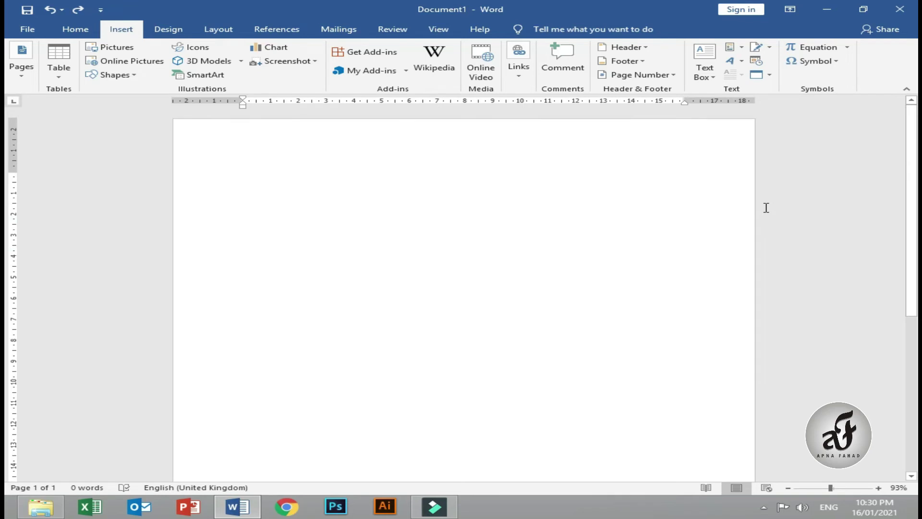
pyautogui.hotkey('ctrl', 'y')
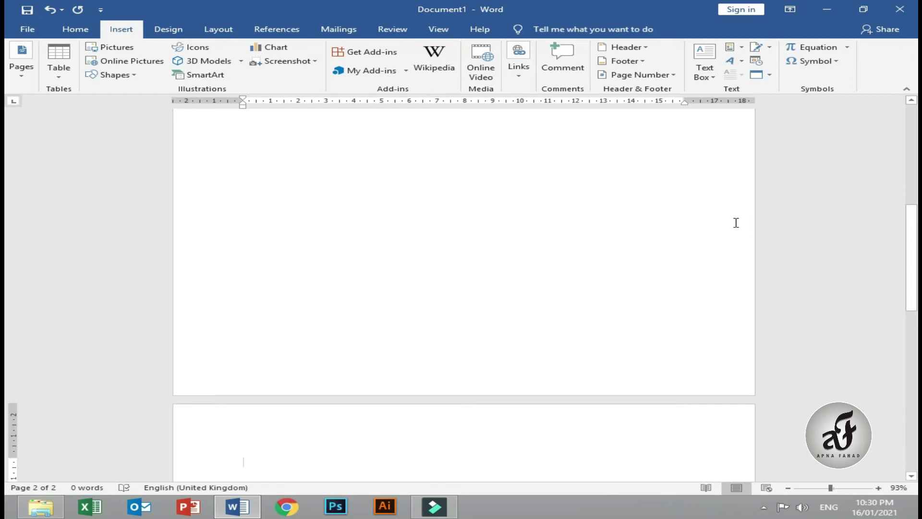
pyautogui.scroll(-5, 736, 222)
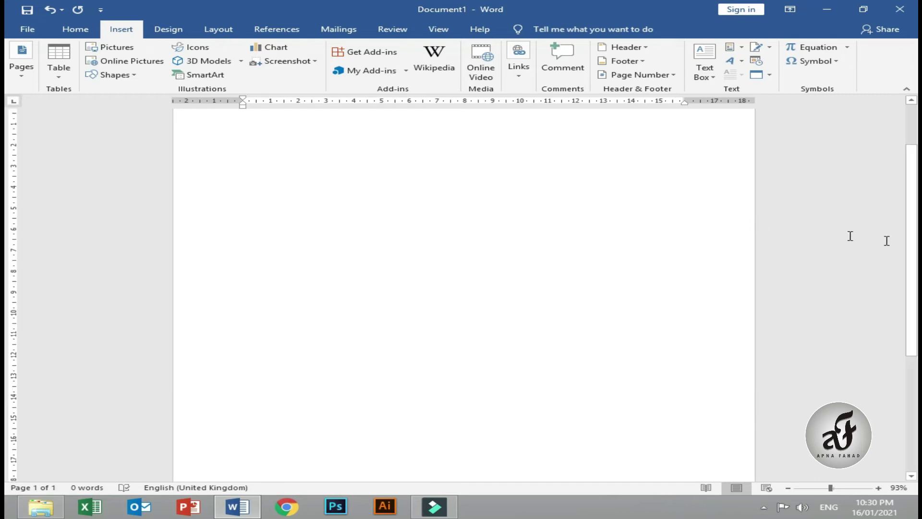
pyautogui.scroll(2, 9, 183)
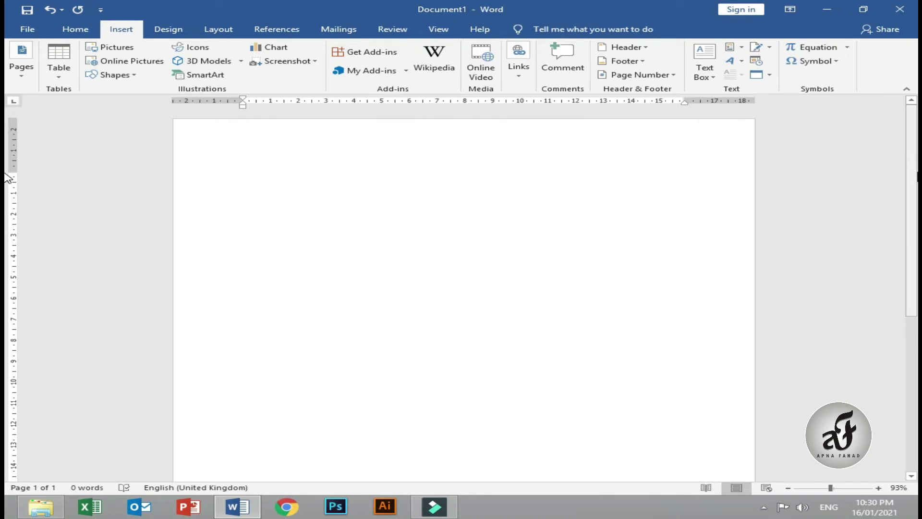
pyautogui.click(21, 60)
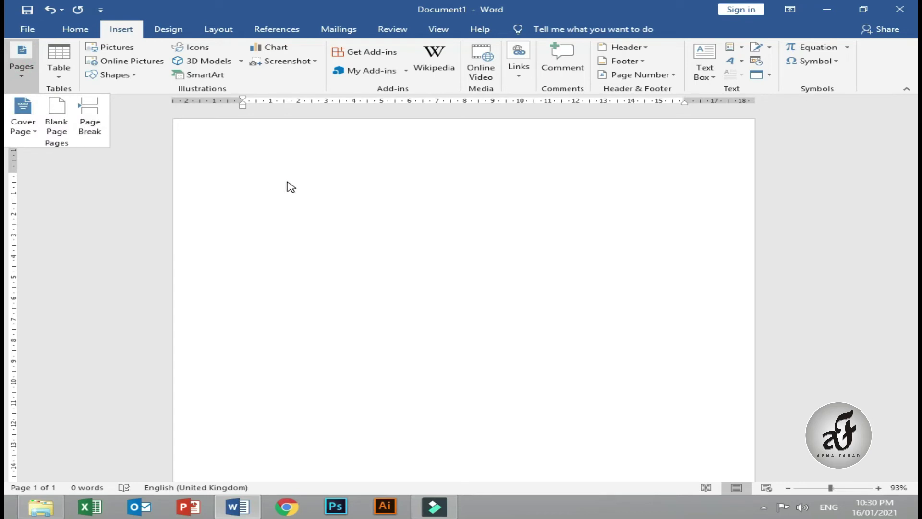
pyautogui.click(272, 185)
pyautogui.click(21, 65)
pyautogui.click(93, 120)
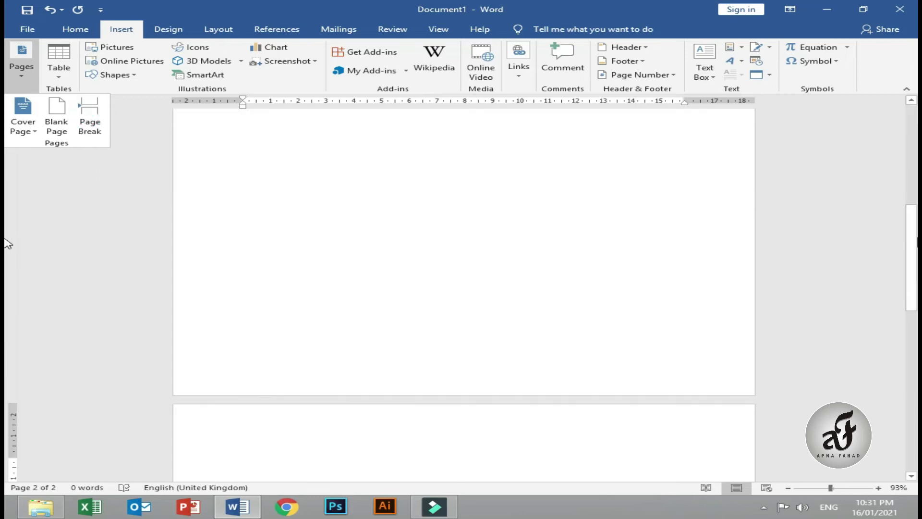
pyautogui.moveTo(911, 288)
pyautogui.mouseDown()
pyautogui.moveTo(907, 379)
pyautogui.moveTo(7, 151)
pyautogui.moveTo(4, 120)
pyautogui.mouseUp()
pyautogui.click(238, 193)
pyautogui.click(21, 72)
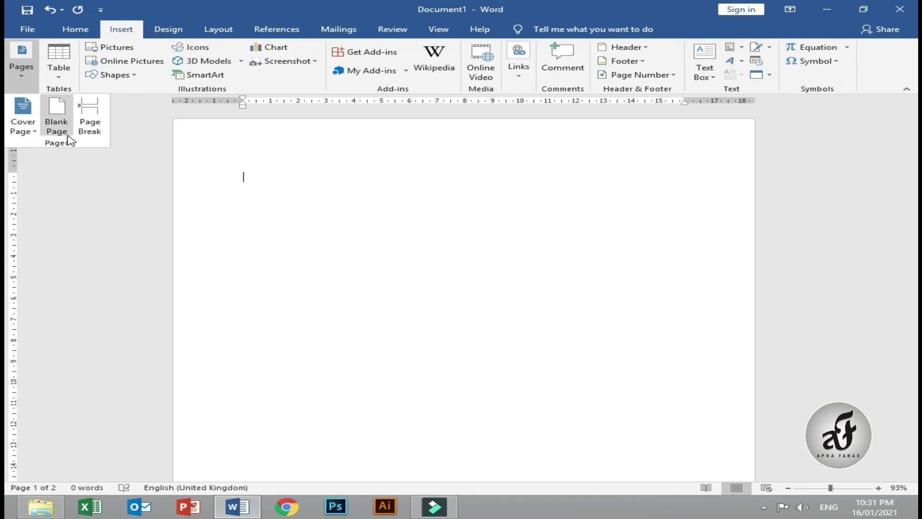
pyautogui.click(261, 178)
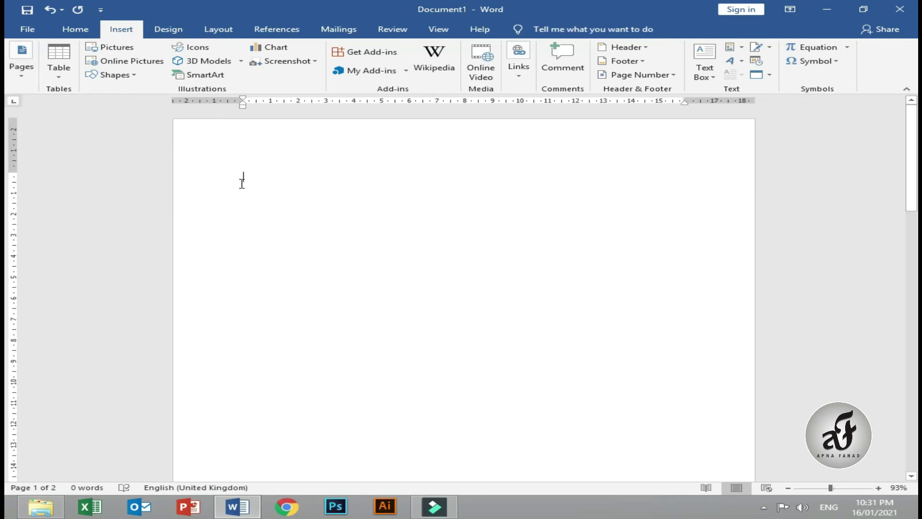
pyautogui.hotkey('ctrl', 'z')
pyautogui.moveTo(911, 267)
pyautogui.mouseDown()
pyautogui.moveTo(914, 449)
pyautogui.moveTo(912, 295)
pyautogui.mouseUp()
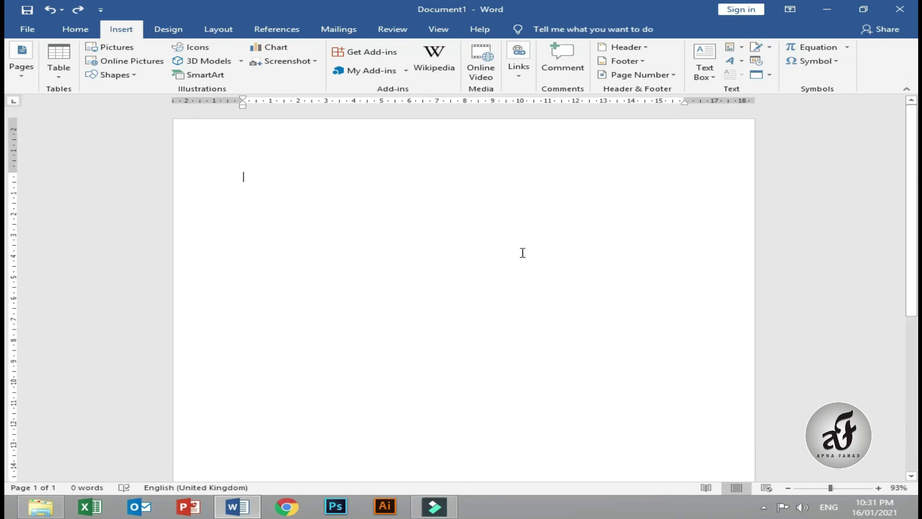
# Generate five sample paragraphs with =rand() and place the caret after 'galleries.'.
pyautogui.write('=rand(')
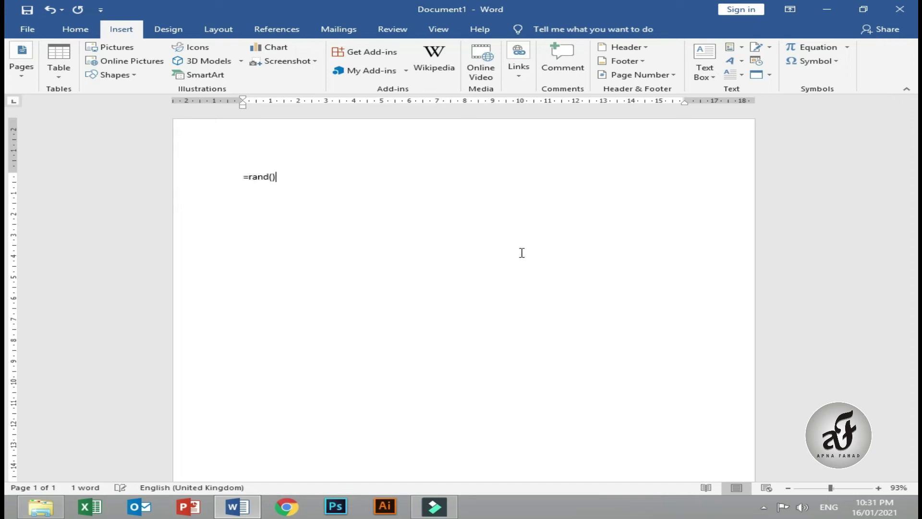
pyautogui.press('Return')
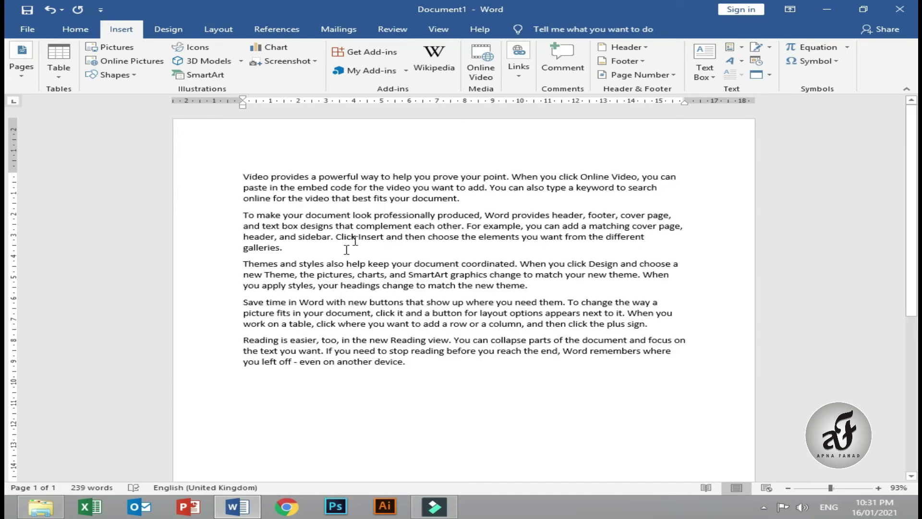
pyautogui.click(291, 247)
# Insert a blank page after the second paragraph, pushing the remaining text onto page 3.
pyautogui.click(21, 62)
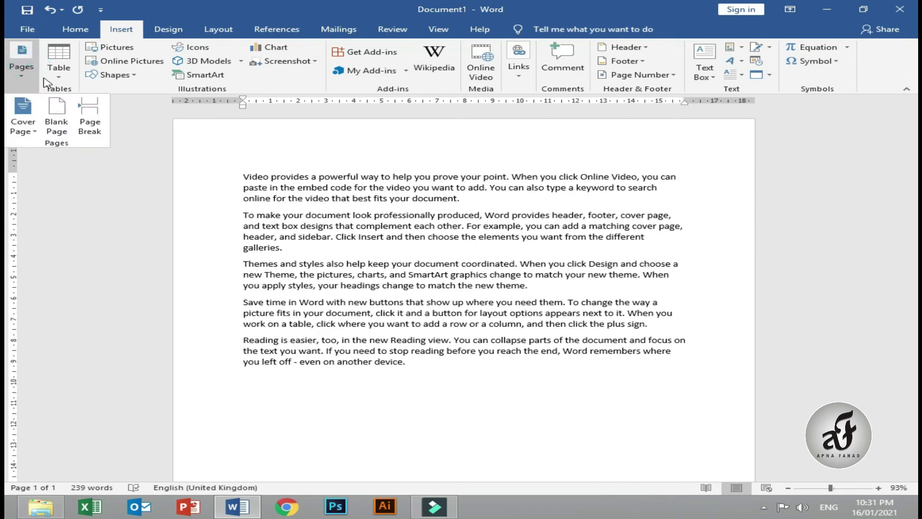
pyautogui.click(65, 127)
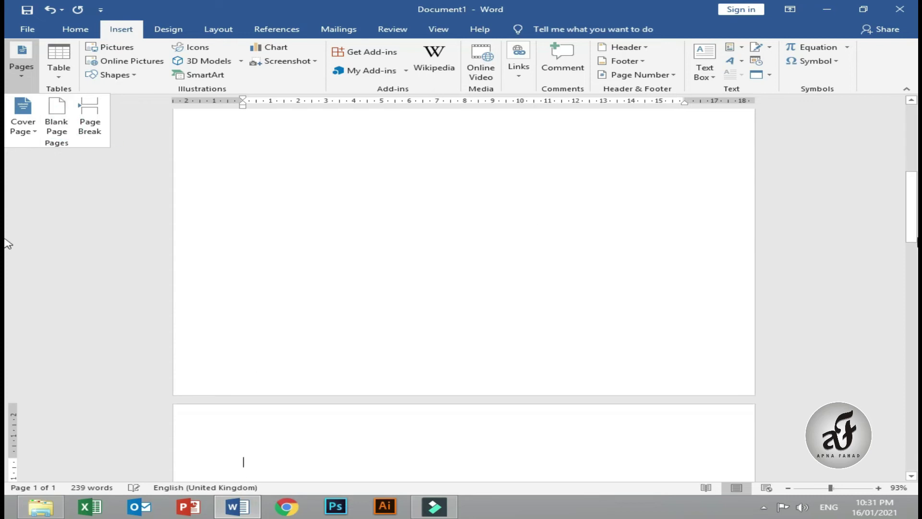
pyautogui.scroll(10, 8, 187)
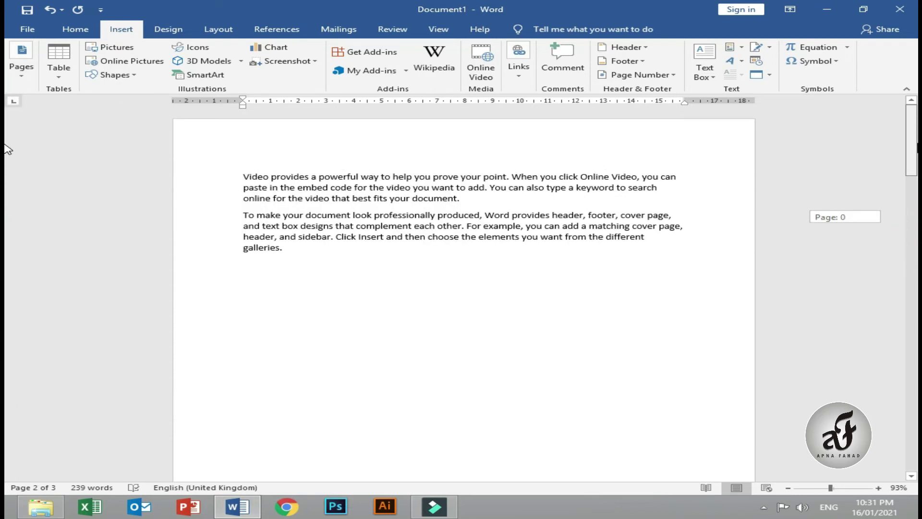
pyautogui.moveTo(912, 170); pyautogui.dragTo(908, 281)
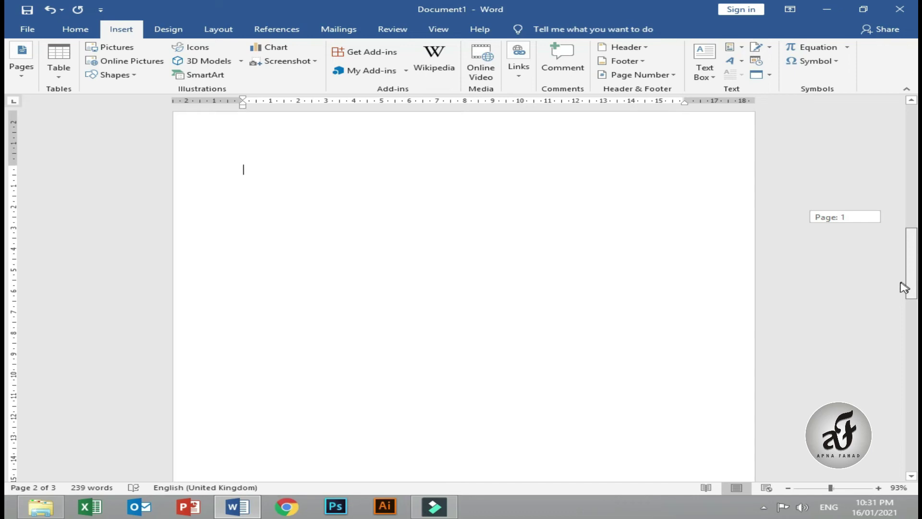
pyautogui.moveTo(908, 281)
pyautogui.mouseDown()
pyautogui.moveTo(912, 393)
pyautogui.moveTo(909, 117)
pyautogui.mouseUp()
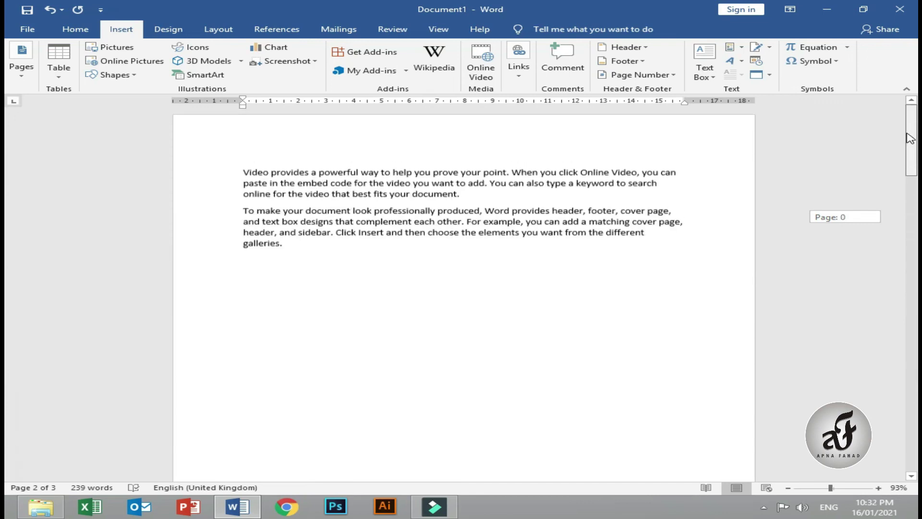
pyautogui.click(397, 244)
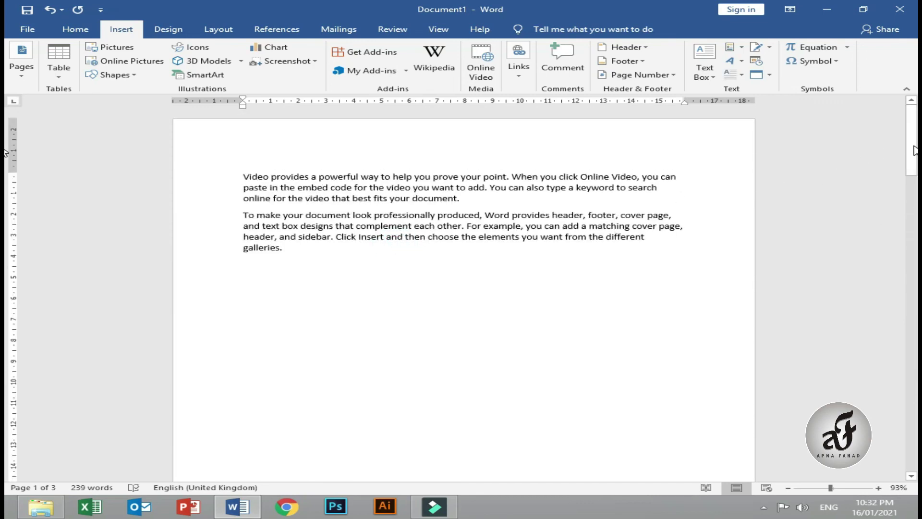
pyautogui.moveTo(911, 144)
pyautogui.mouseDown()
pyautogui.moveTo(917, 370)
pyautogui.moveTo(915, 140)
pyautogui.mouseUp()
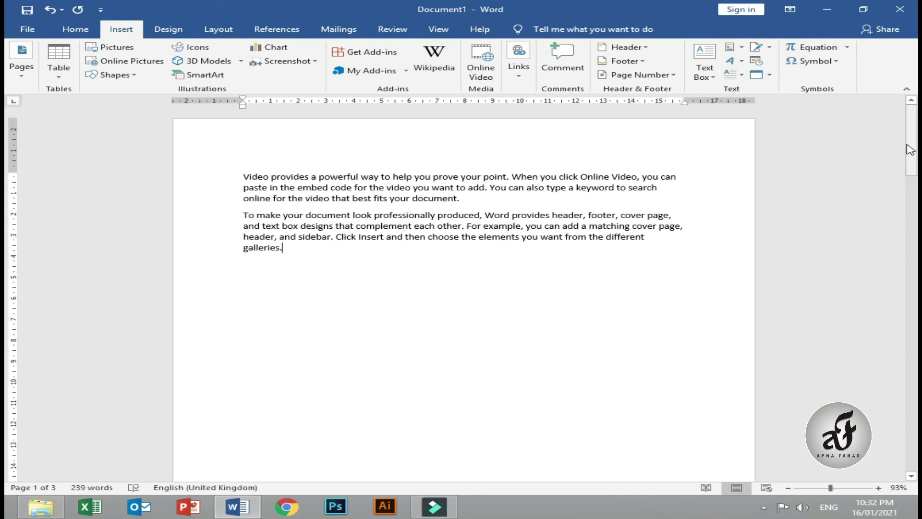
# Undo the blank page and insert a page break after the second paragraph.
pyautogui.hotkey('ctrl', 'z')
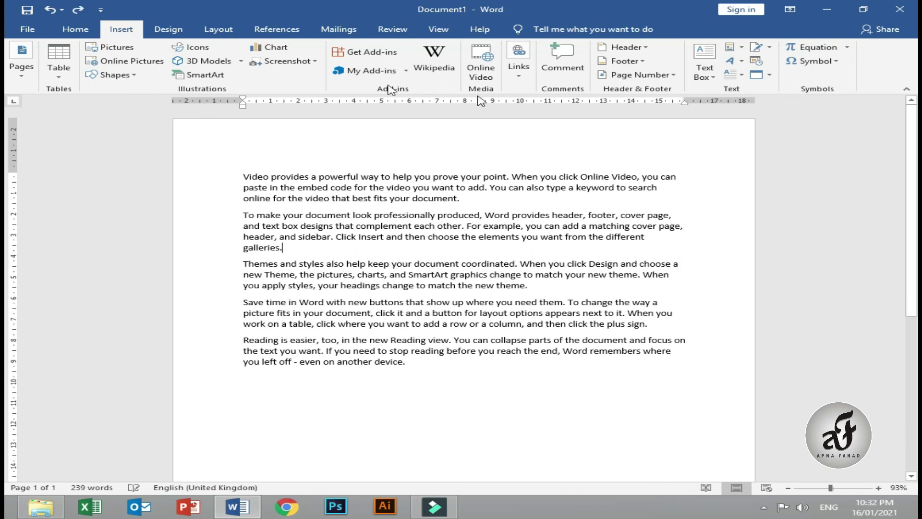
pyautogui.click(21, 65)
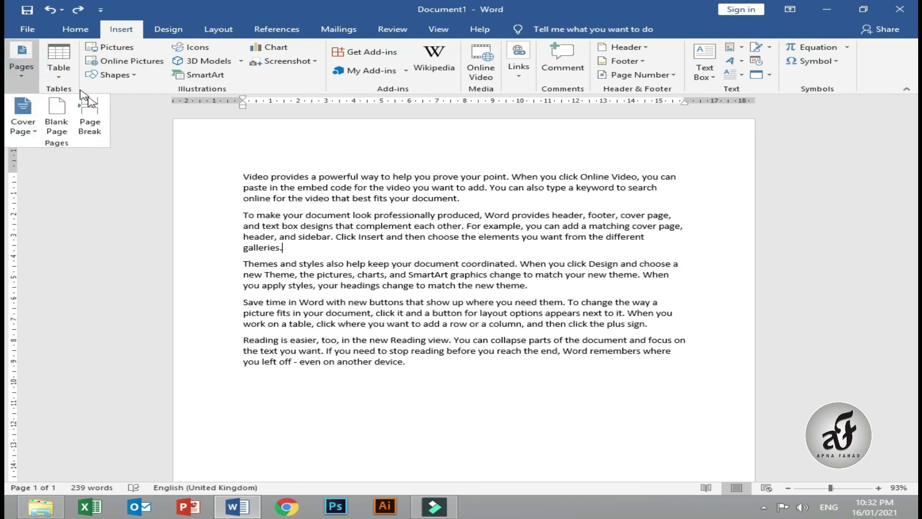
pyautogui.click(95, 125)
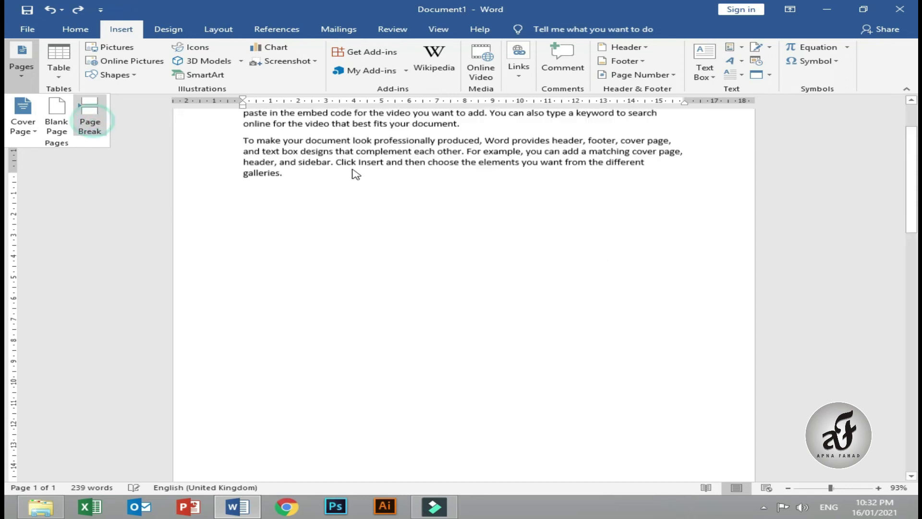
pyautogui.scroll(5, 7, 149)
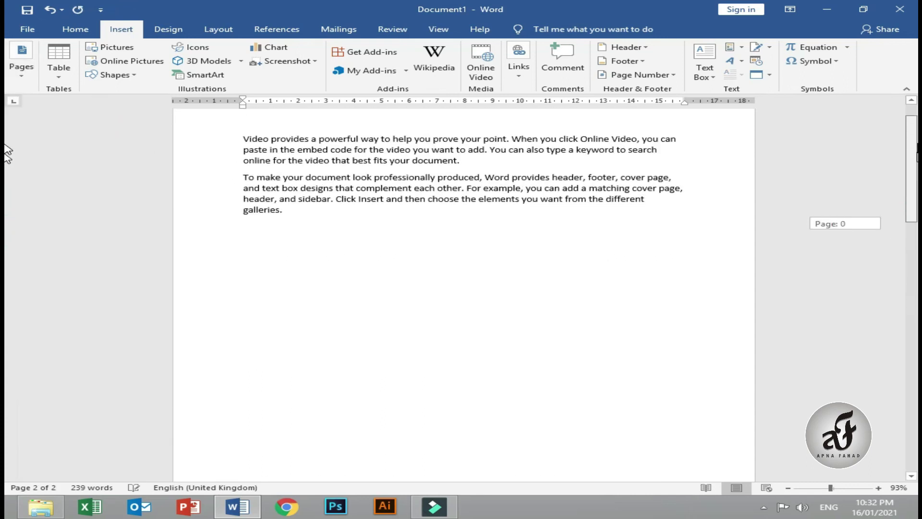
pyautogui.click(908, 299)
# Add page breaks before the Save time and Reading paragraphs, giving four pages.
pyautogui.click(558, 285)
pyautogui.click(29, 73)
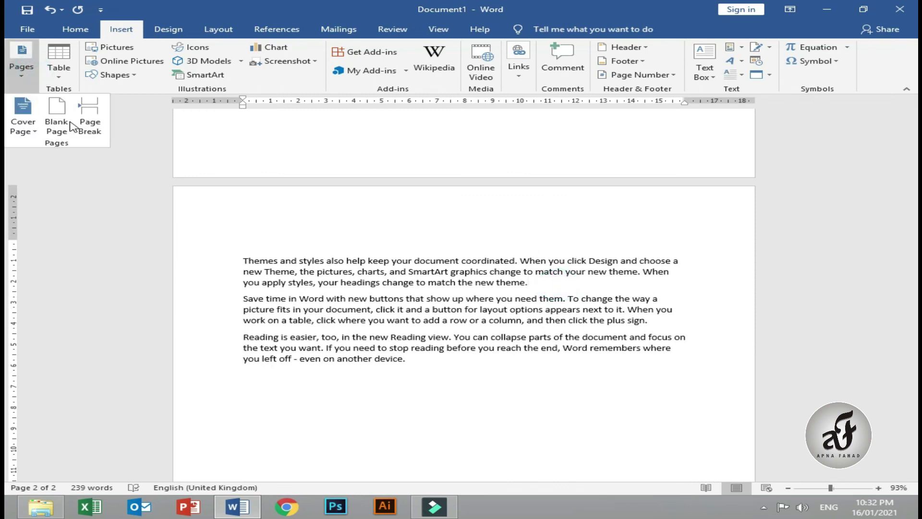
pyautogui.click(89, 117)
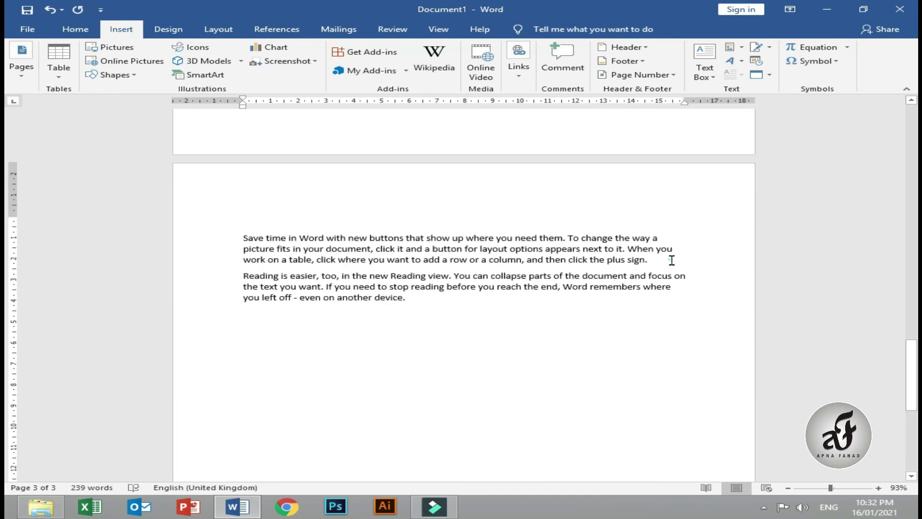
pyautogui.click(21, 72)
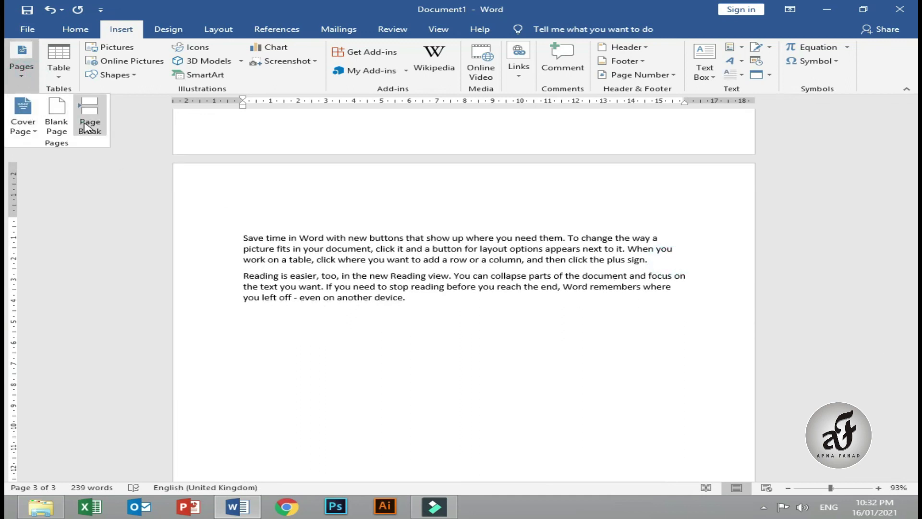
pyautogui.click(85, 127)
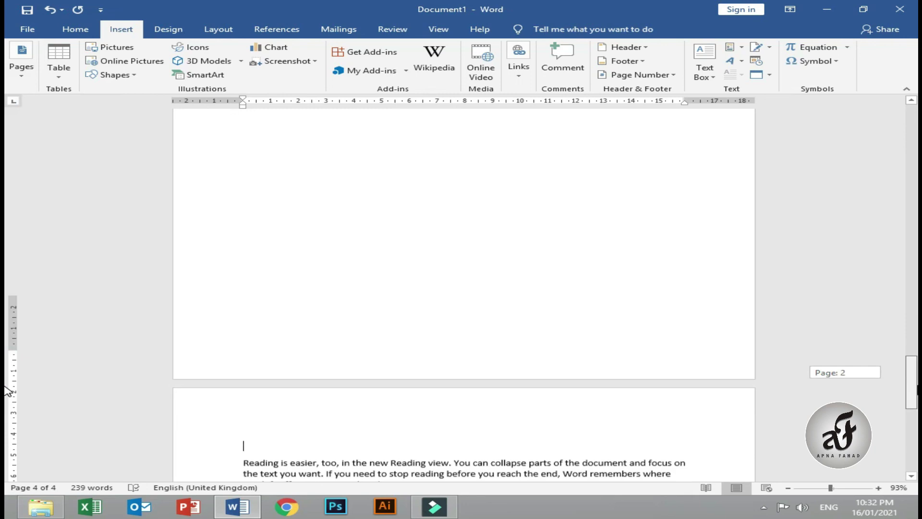
pyautogui.scroll(-5, 8, 390)
pyautogui.scroll(6, 7, 327)
pyautogui.moveTo(7, 327)
pyautogui.mouseDown()
pyautogui.moveTo(911, 188)
pyautogui.moveTo(911, 121)
pyautogui.mouseUp()
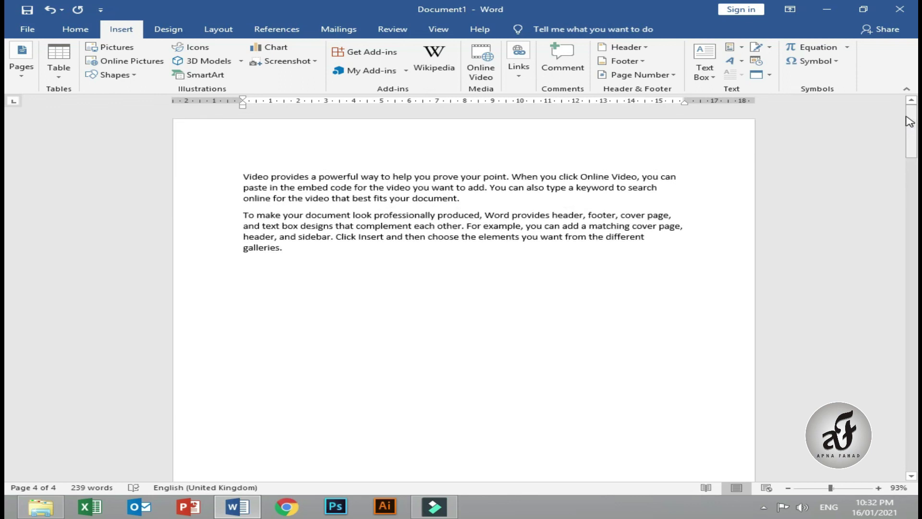
pyautogui.click(23, 72)
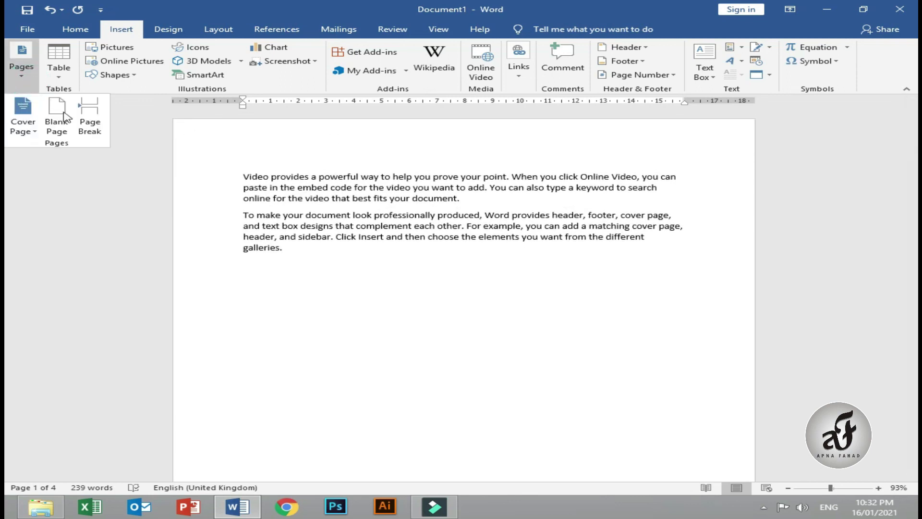
pyautogui.click(374, 267)
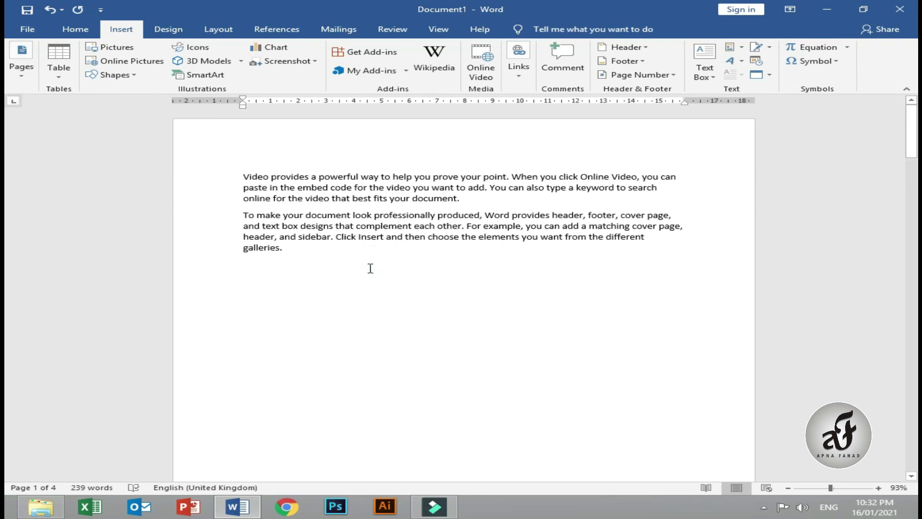
pyautogui.click(22, 72)
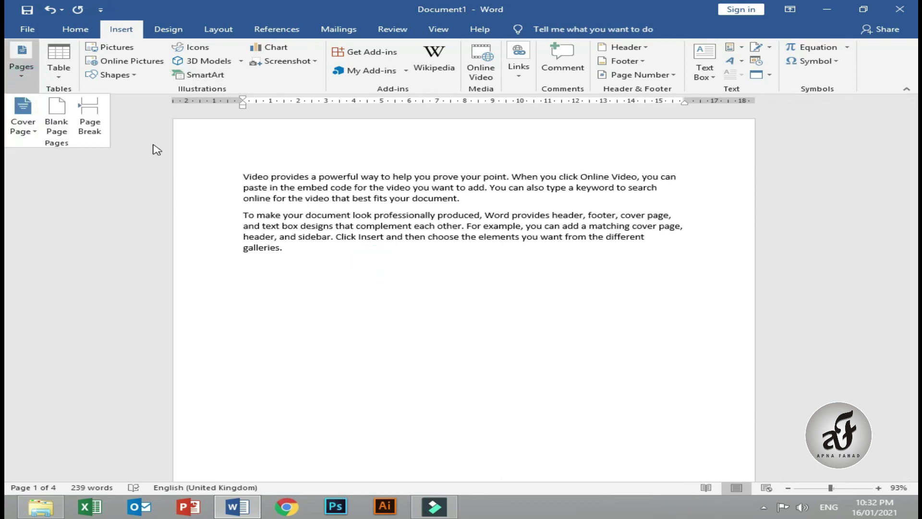